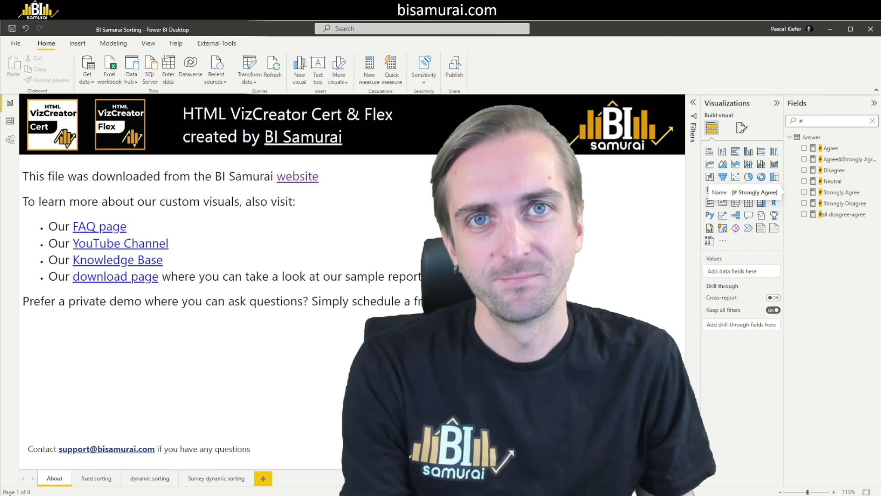
Open the fixed sorting page, mark the country names on the alphabetically sorted KPI cards, and clear the markings
{"action": "left_click", "coordinate": [84, 480]}
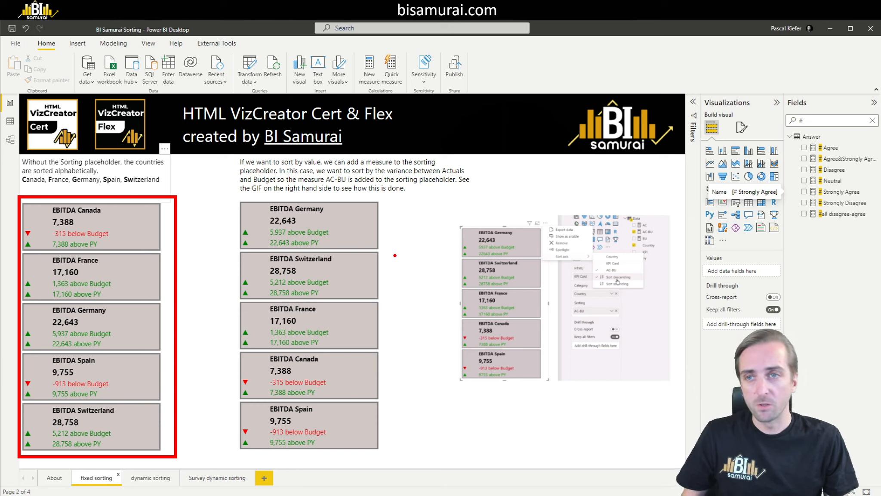
{"action": "left_click_drag", "start_coordinate": [44, 204], "coordinate": [116, 217]}
{"action": "left_click_drag", "start_coordinate": [50, 255], "coordinate": [109, 265]}
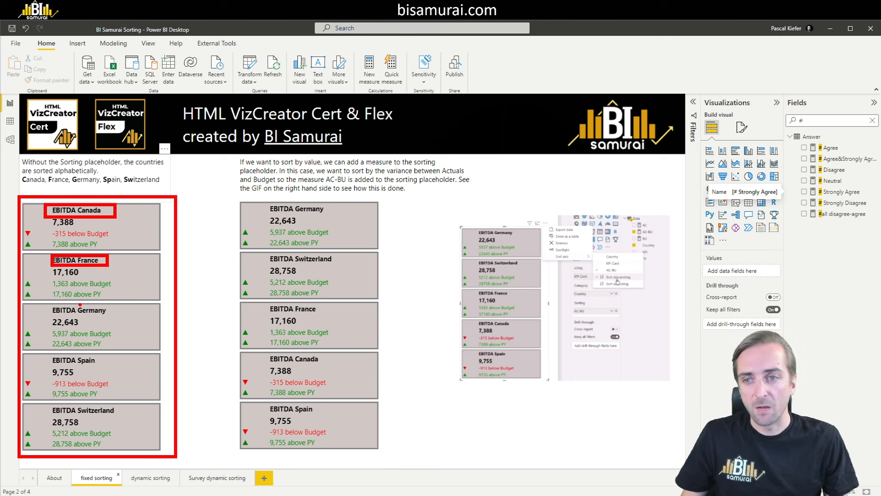
{"action": "left_click_drag", "start_coordinate": [72, 301], "coordinate": [116, 323]}
{"action": "left_click_drag", "start_coordinate": [74, 349], "coordinate": [100, 369]}
{"action": "left_click_drag", "start_coordinate": [74, 401], "coordinate": [125, 417]}
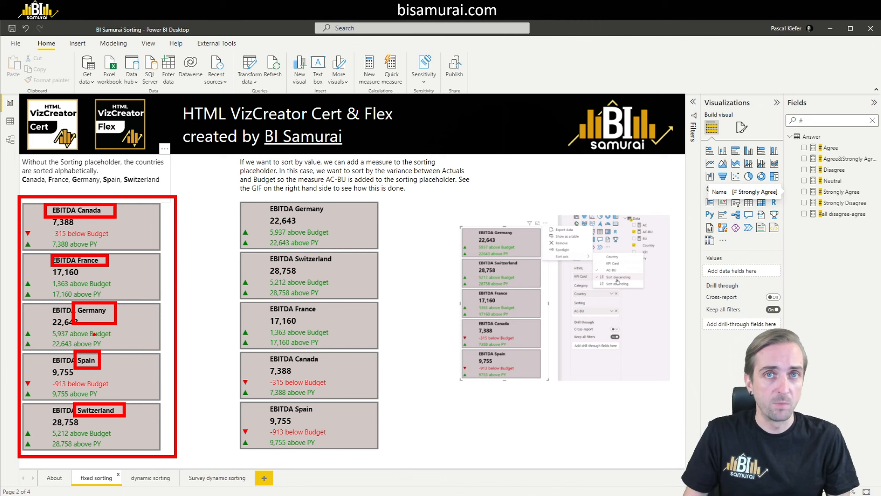
{"action": "key", "text": "Escape"}
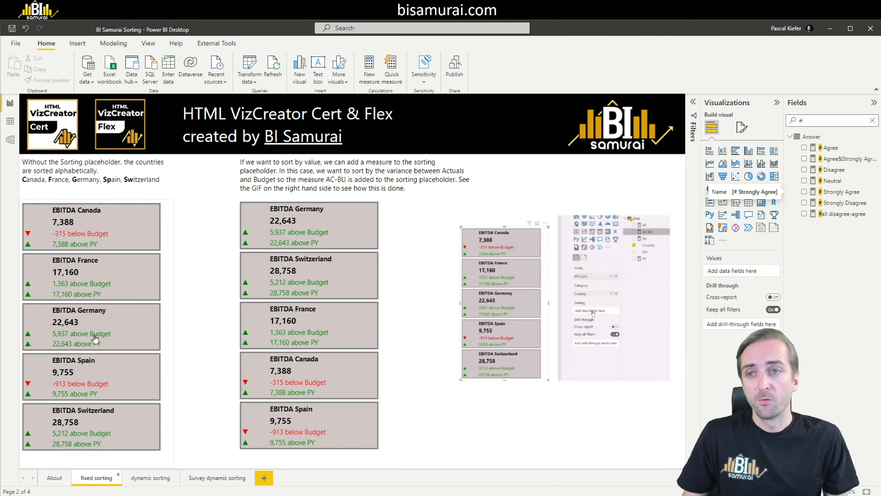
Inspect the AC-BU measure and the sort axis options of the KPI card visual sorted by budget variance
{"action": "left_click", "coordinate": [390, 246]}
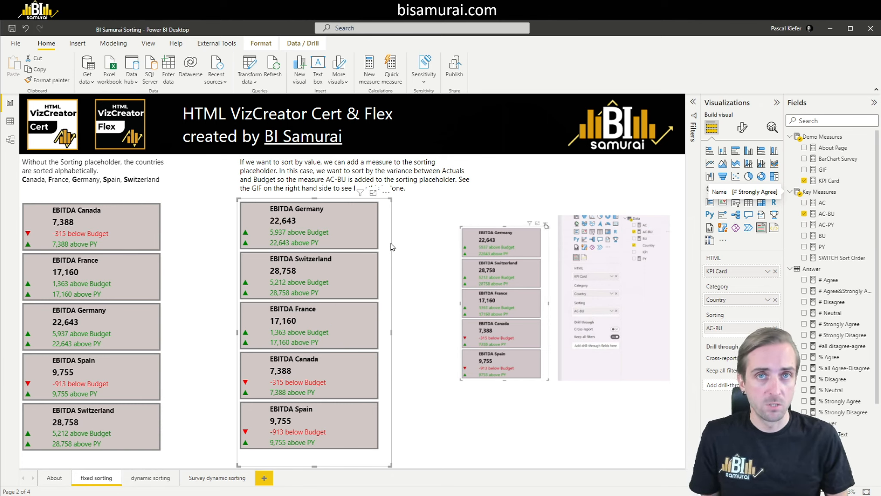
{"action": "left_click", "coordinate": [826, 213]}
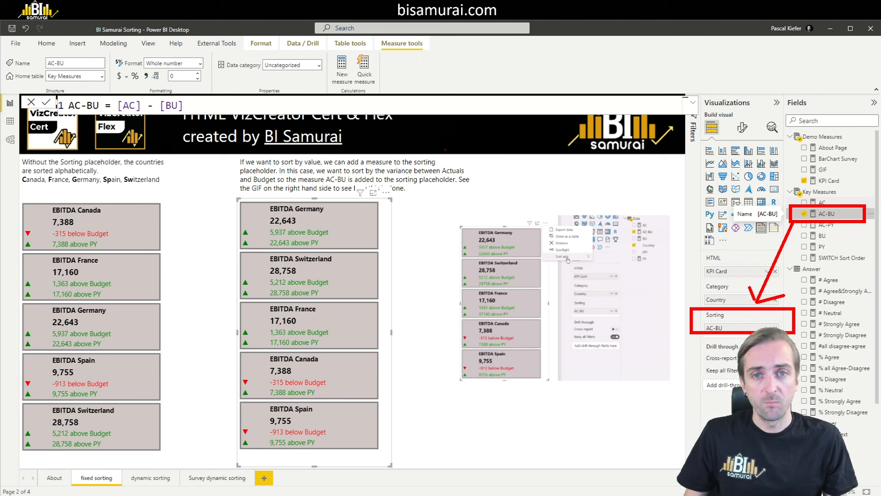
{"action": "left_click", "coordinate": [385, 193]}
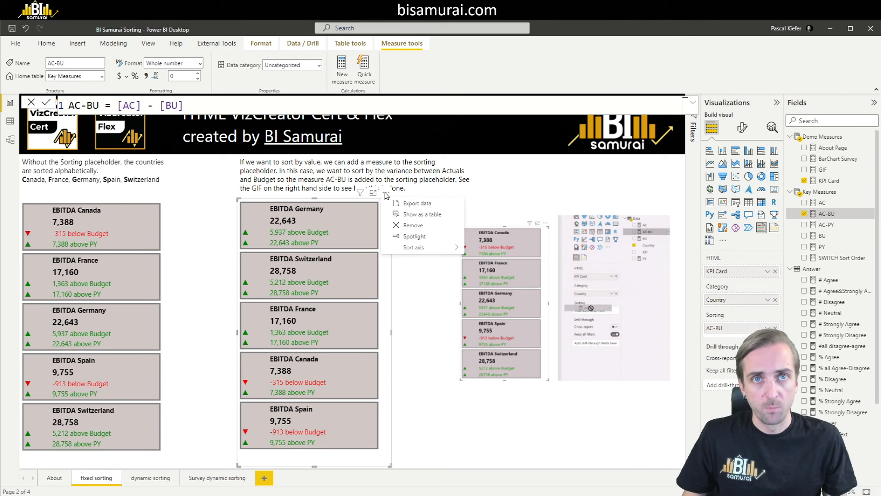
{"action": "mouse_move", "coordinate": [415, 248]}
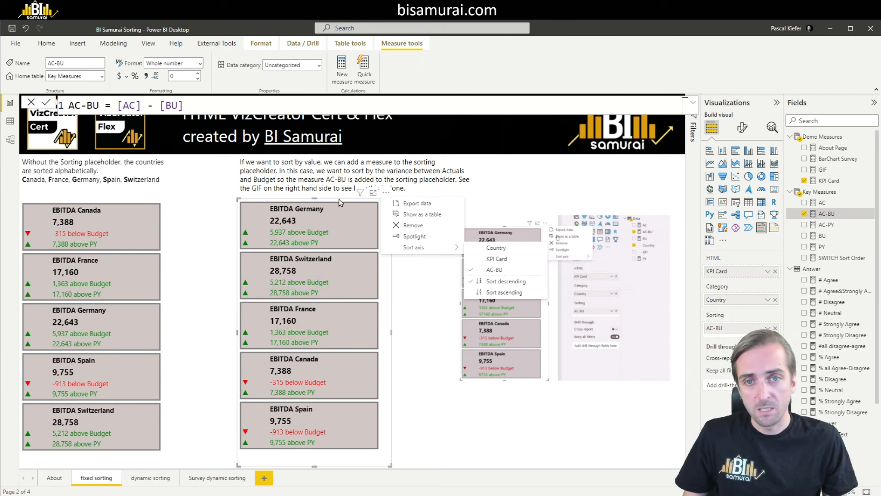
{"action": "left_click", "coordinate": [381, 197]}
{"action": "left_click", "coordinate": [385, 192]}
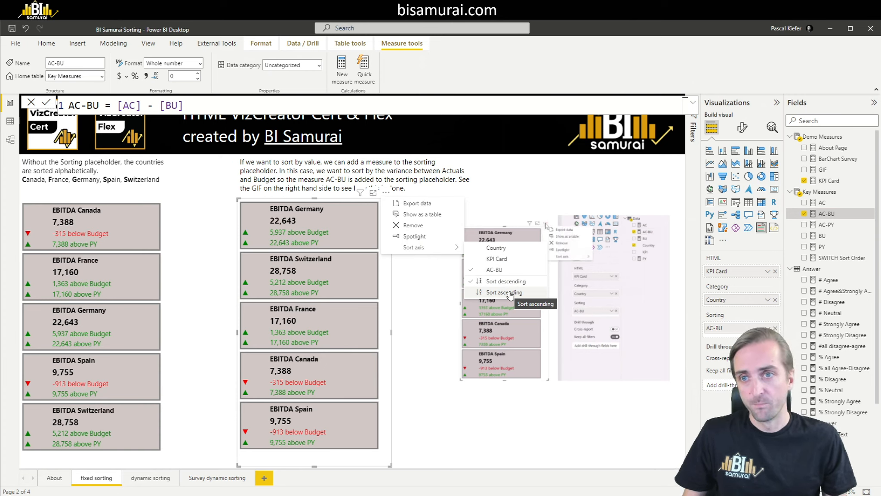
Add the AC-PY measure to the Sorting placeholder of the alphabetically sorted KPI card visual
{"action": "left_click", "coordinate": [134, 198]}
{"action": "left_click", "coordinate": [170, 221]}
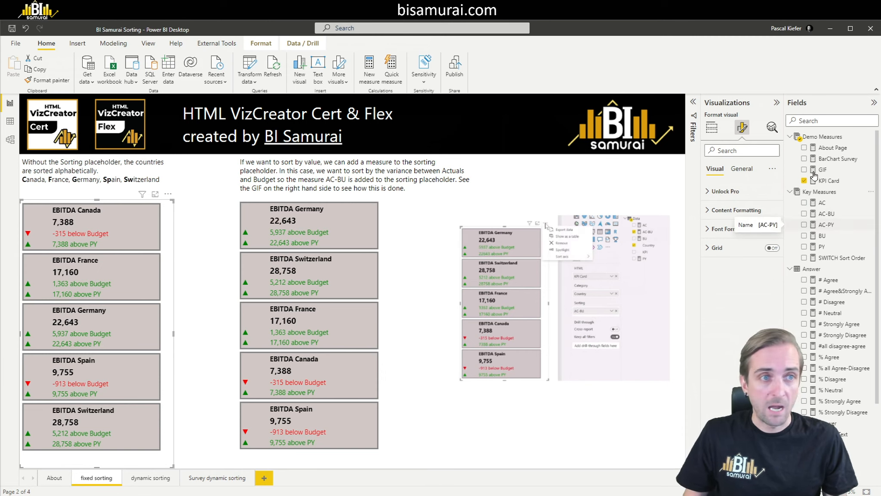
{"action": "left_click", "coordinate": [715, 134]}
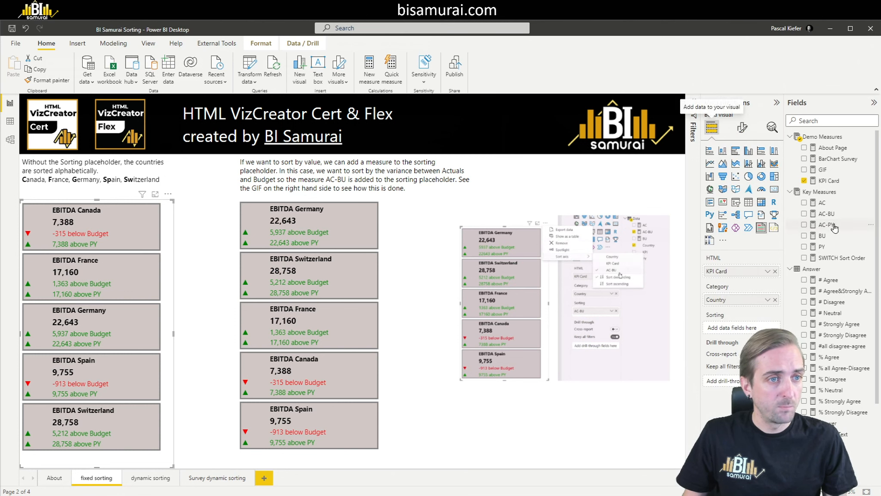
{"action": "left_click_drag", "start_coordinate": [835, 228], "coordinate": [740, 329]}
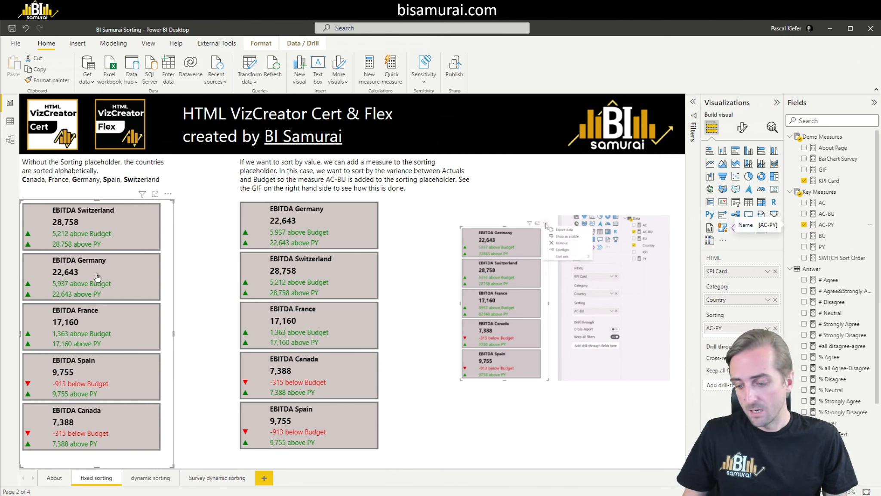
Mark the previous-year variance on each country card from Switzerland down to Canada, and clear the markings
{"action": "left_click_drag", "start_coordinate": [44, 236], "coordinate": [119, 253]}
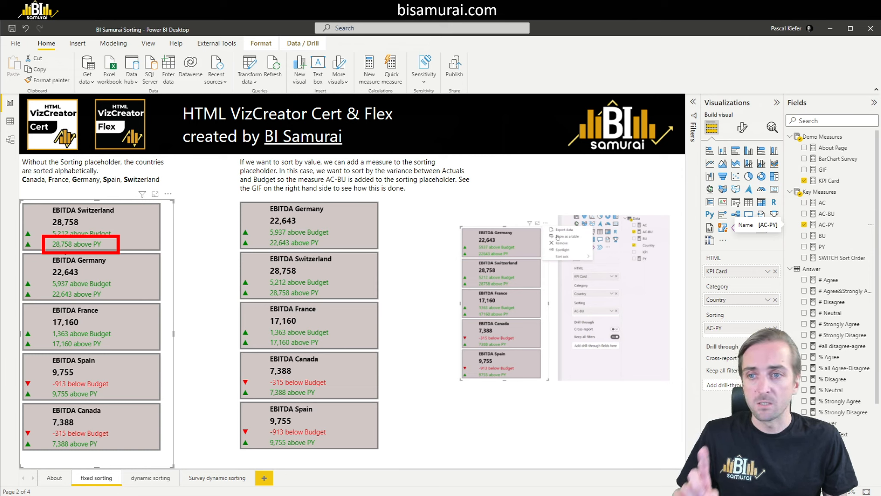
{"action": "left_click_drag", "start_coordinate": [45, 285], "coordinate": [114, 304]}
{"action": "left_click_drag", "start_coordinate": [45, 334], "coordinate": [107, 353]}
{"action": "left_click_drag", "start_coordinate": [45, 387], "coordinate": [119, 400]}
{"action": "left_click_drag", "start_coordinate": [44, 435], "coordinate": [110, 450]}
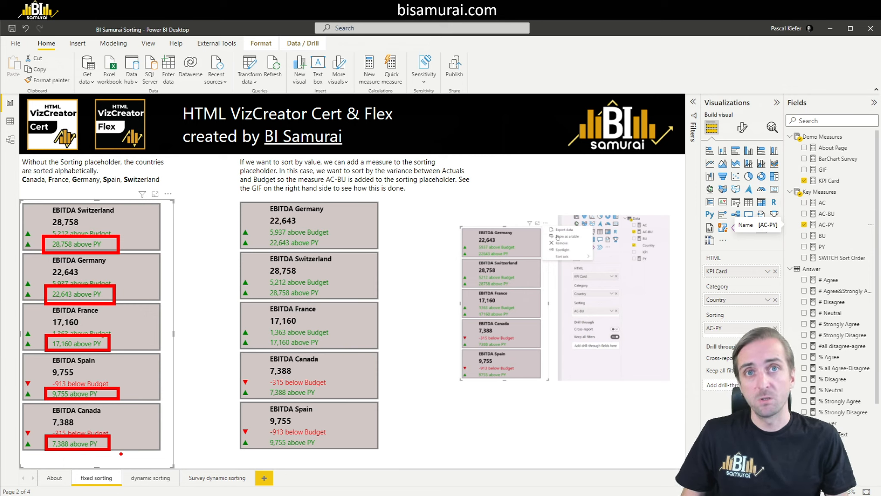
{"action": "key", "text": "Escape"}
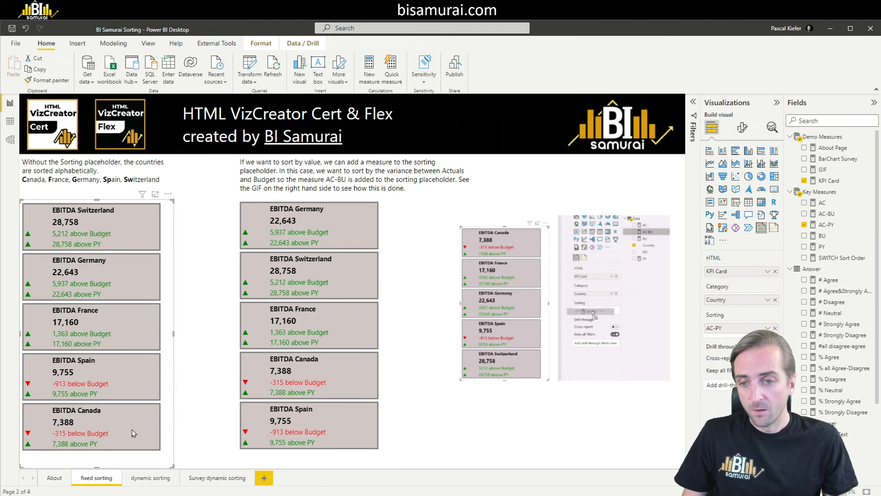
Open the dynamic sorting page and outline its Sort Order slicer
{"action": "left_click", "coordinate": [143, 476]}
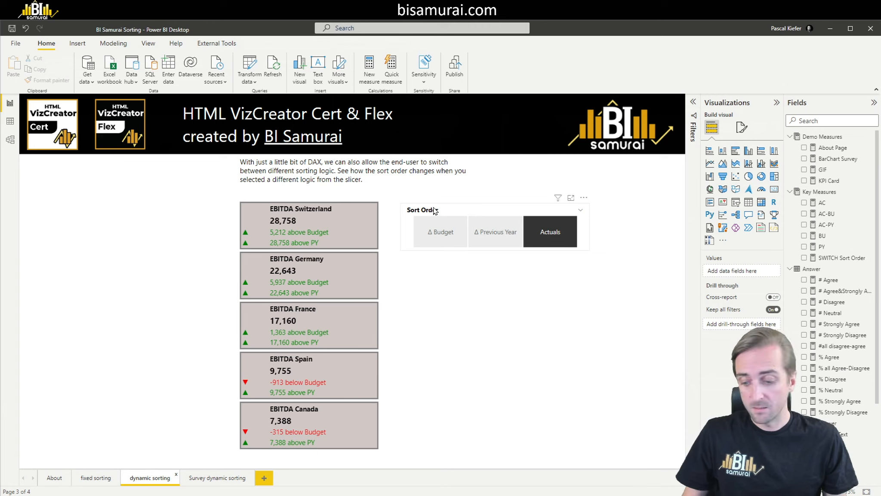
{"action": "key", "text": "ctrl+2"}
{"action": "mouse_move", "coordinate": [398, 195]}
{"action": "left_mouse_down"}
{"action": "mouse_move", "coordinate": [577, 242]}
{"action": "mouse_move", "coordinate": [603, 262]}
{"action": "left_mouse_up"}
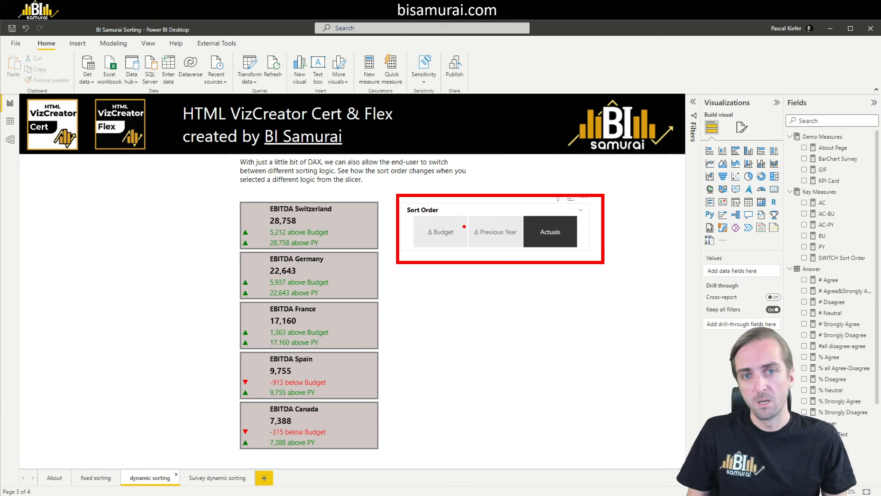
Test the Sort Order slicer by switching between Δ Budget, Δ Previous Year and Actuals, finishing on Actuals
{"action": "left_click", "coordinate": [445, 233]}
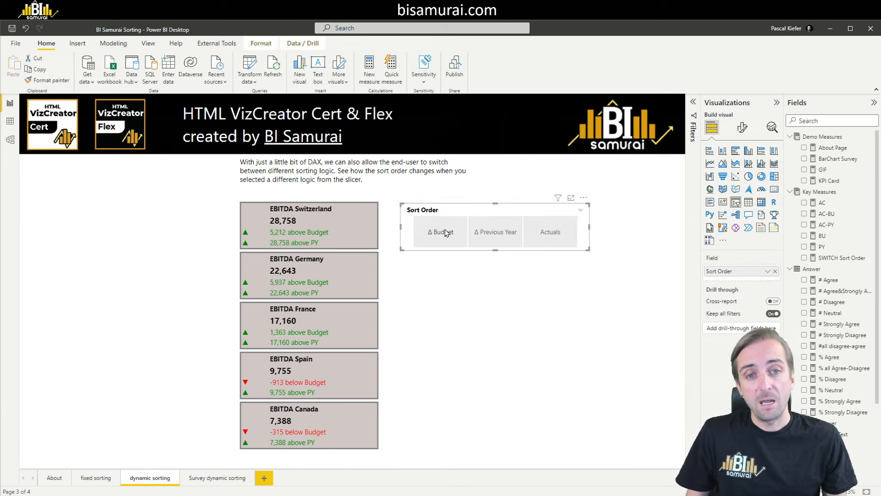
{"action": "left_click", "coordinate": [502, 235]}
{"action": "left_click", "coordinate": [558, 240]}
{"action": "left_click", "coordinate": [457, 235]}
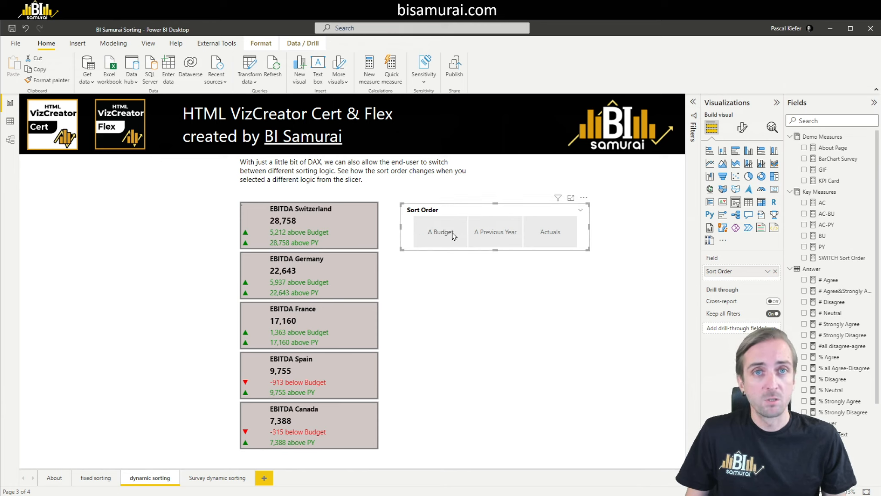
{"action": "left_click", "coordinate": [496, 235]}
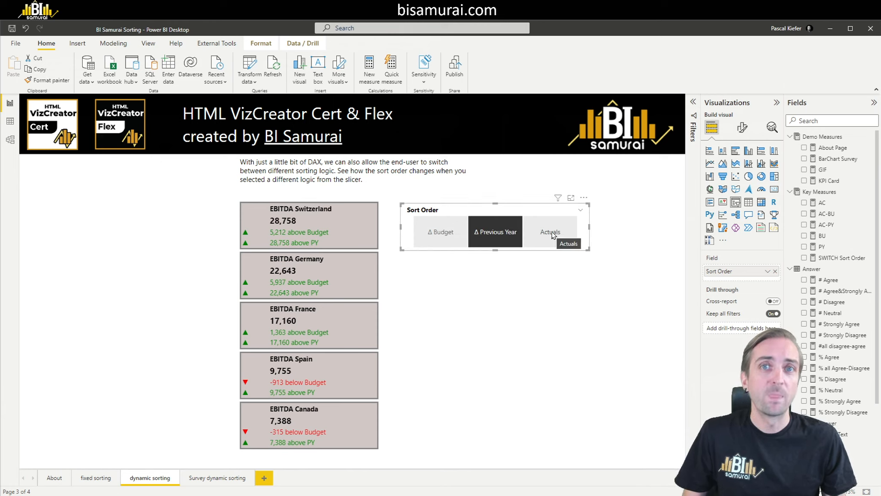
{"action": "left_click", "coordinate": [305, 200]}
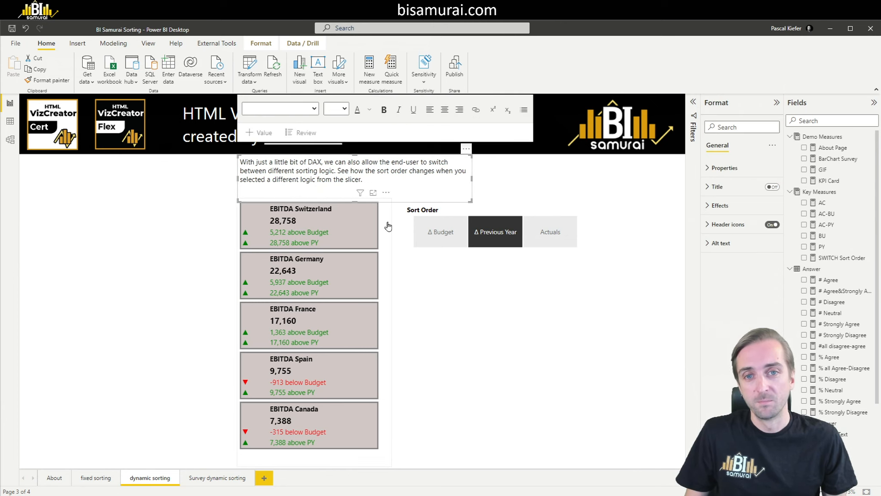
{"action": "left_click", "coordinate": [406, 225]}
{"action": "left_click", "coordinate": [550, 232]}
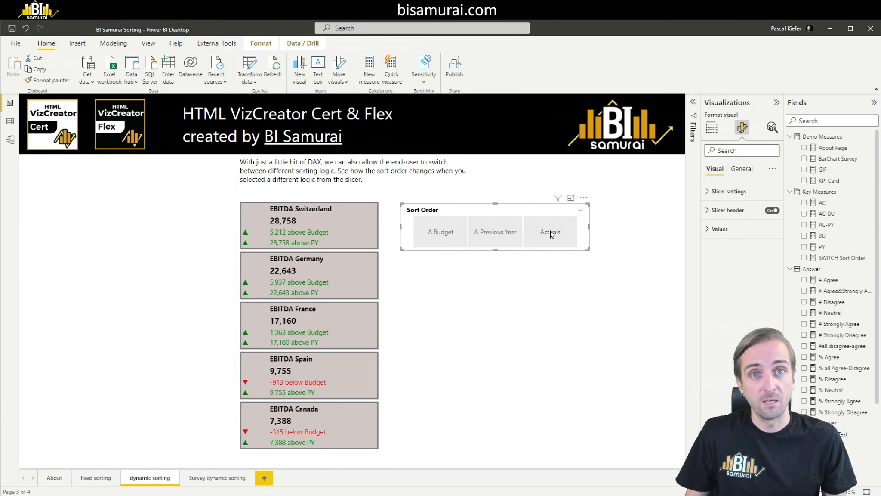
Open the Survey dynamic sorting page and sort the survey questions by Disagree
{"action": "left_click", "coordinate": [199, 479]}
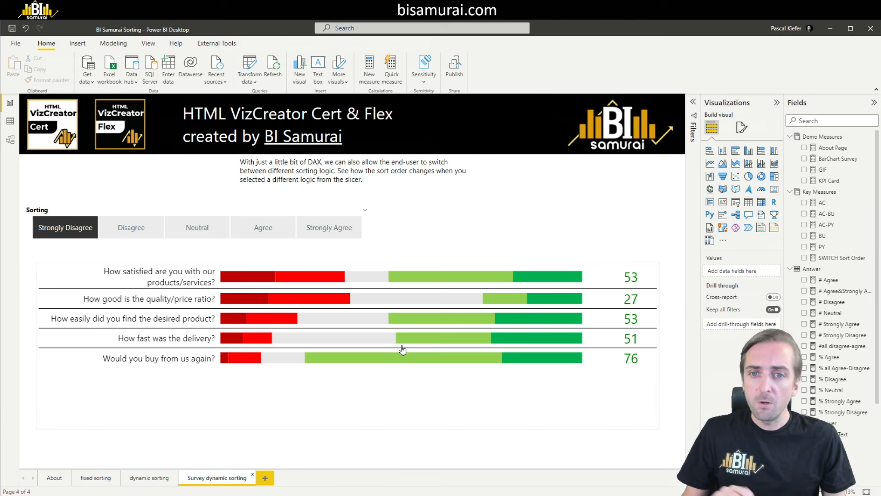
{"action": "mouse_move", "coordinate": [235, 280]}
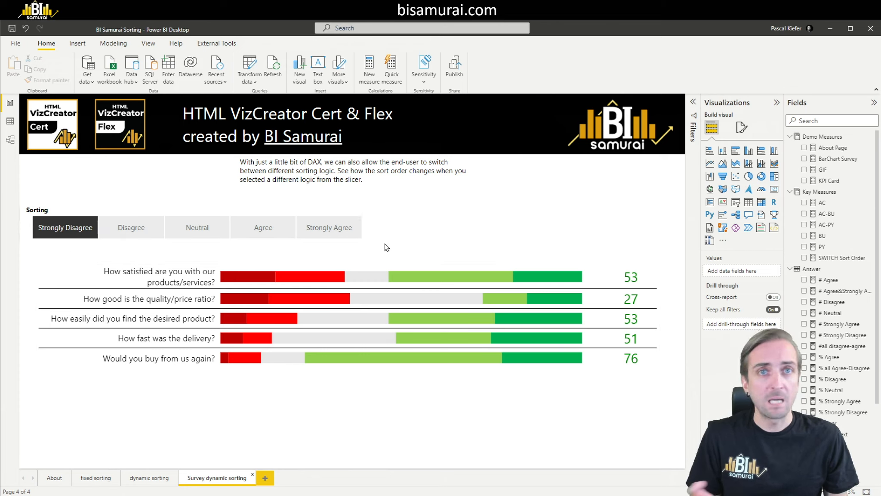
{"action": "left_click", "coordinate": [58, 231]}
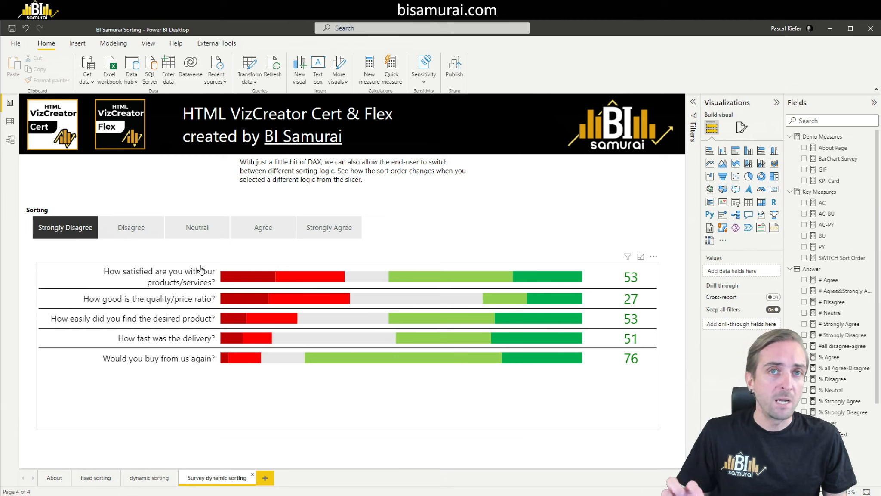
{"action": "left_click", "coordinate": [138, 228]}
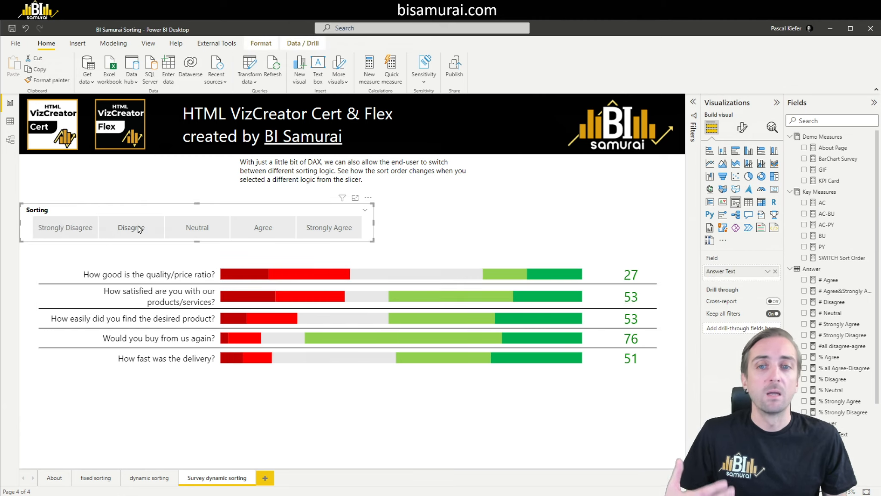
{"action": "left_click", "coordinate": [139, 229]}
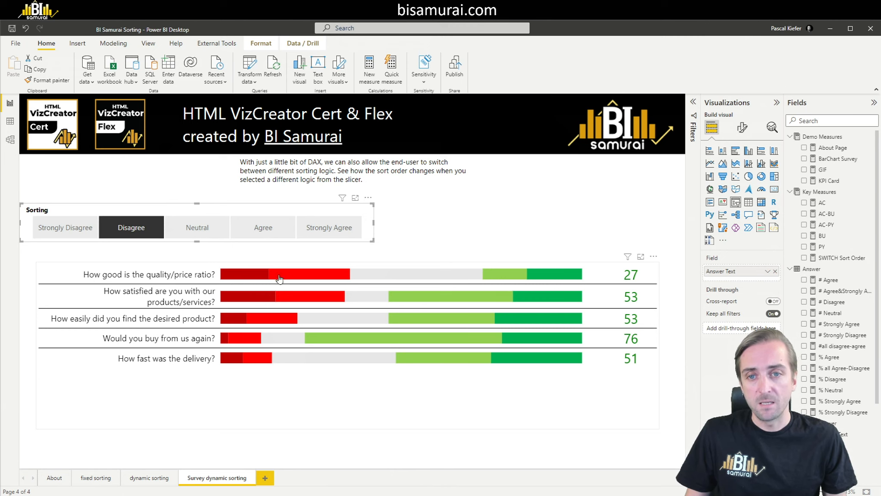
Sort the survey questions by Neutral, switch to Agree, and check the agree share of the first question
{"action": "left_click", "coordinate": [207, 230]}
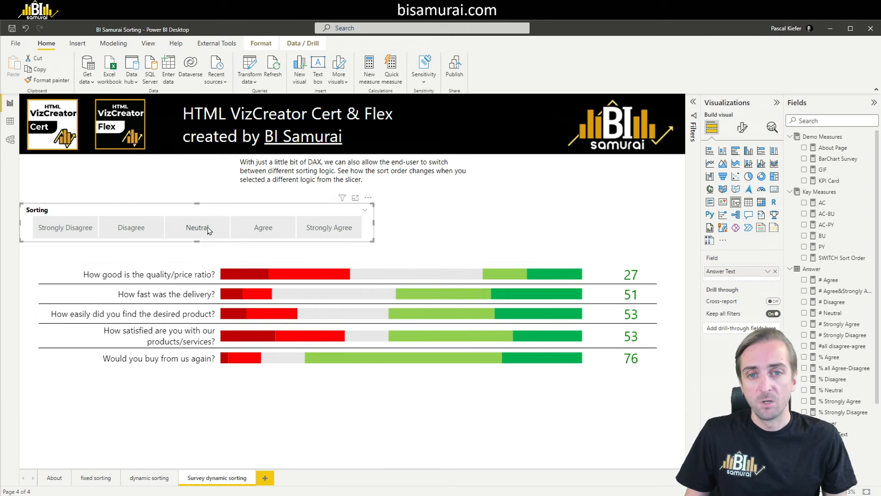
{"action": "left_click", "coordinate": [208, 230]}
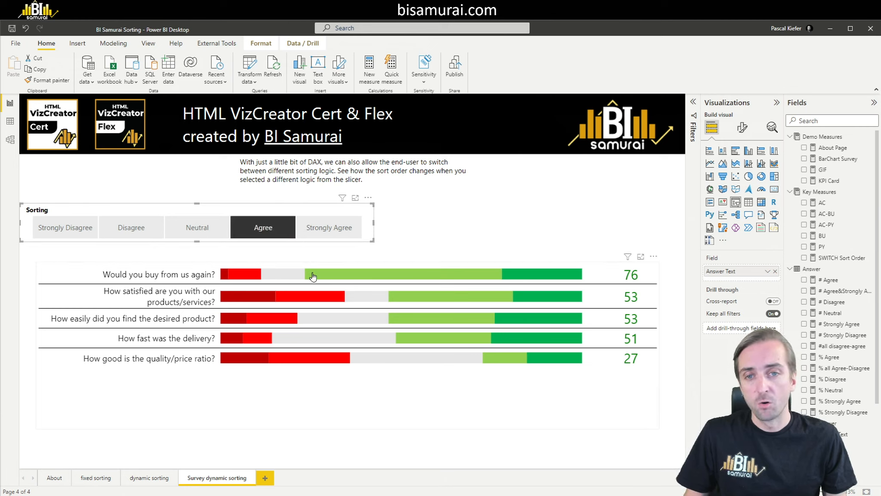
{"action": "mouse_move", "coordinate": [313, 276]}
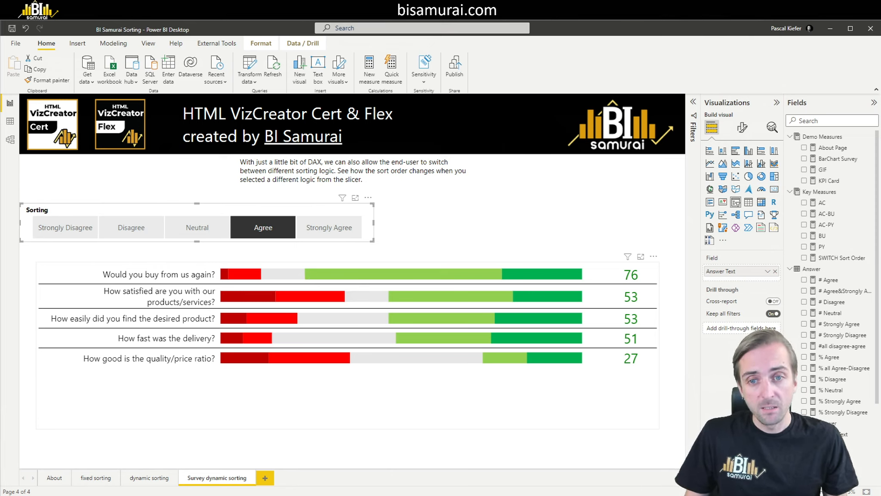
{"action": "mouse_move", "coordinate": [342, 277]}
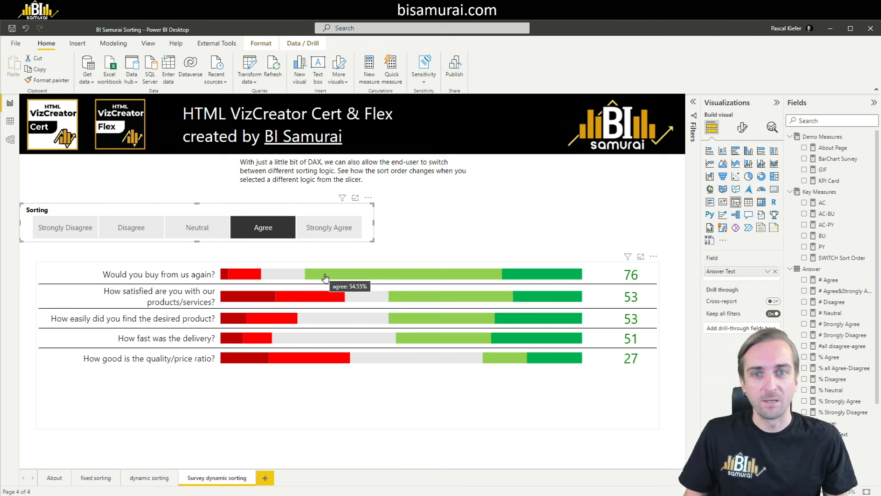
Sort the survey questions by Strongly Agree and select the survey bar chart visual
{"action": "left_click", "coordinate": [326, 229]}
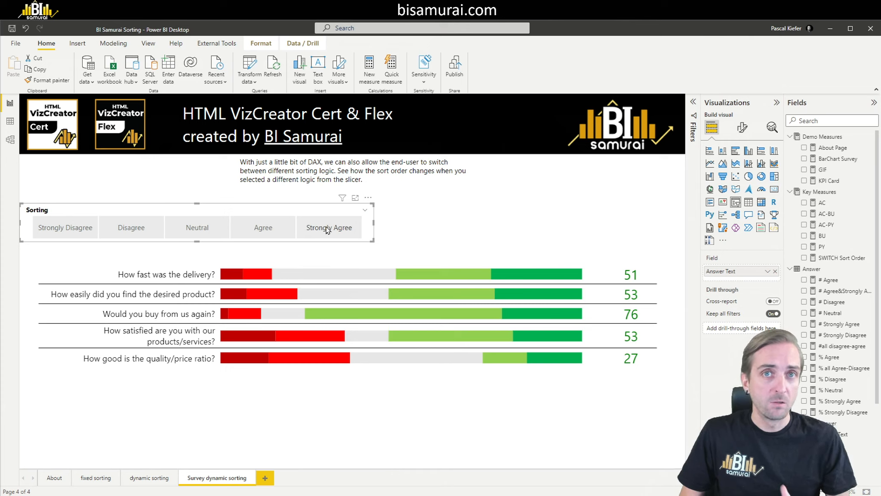
{"action": "left_click", "coordinate": [327, 229]}
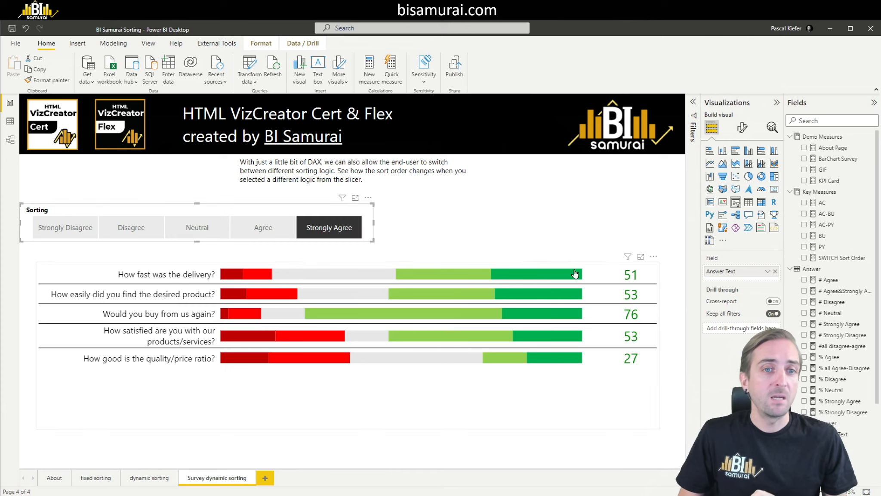
{"action": "left_click", "coordinate": [566, 266]}
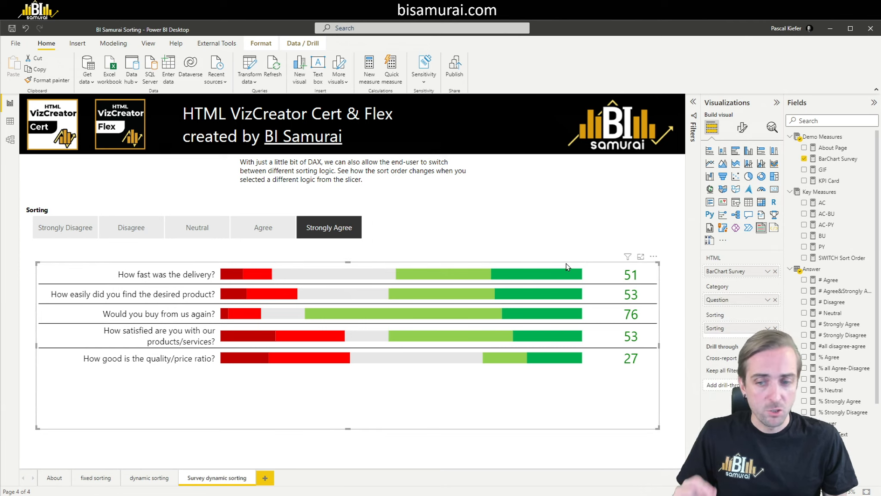